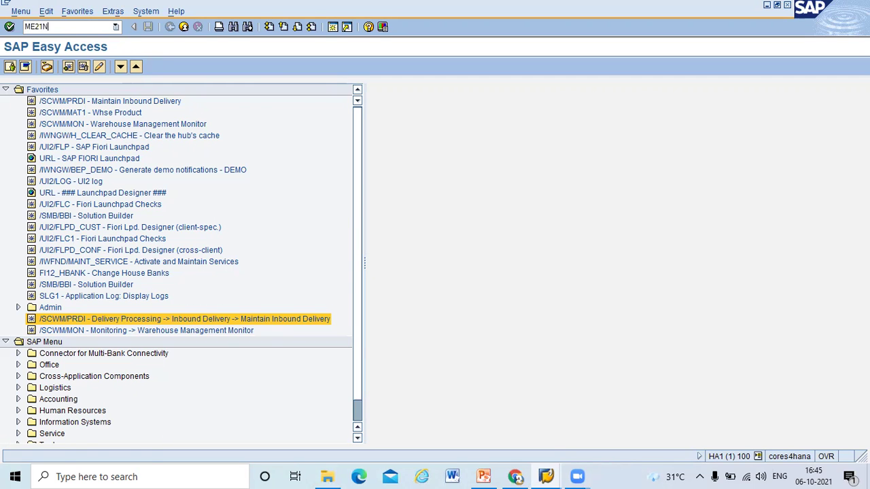
Start a purchase order in ME21N with the supplier, purchasing organisation 7777 and purchasing group 001
key("Return")
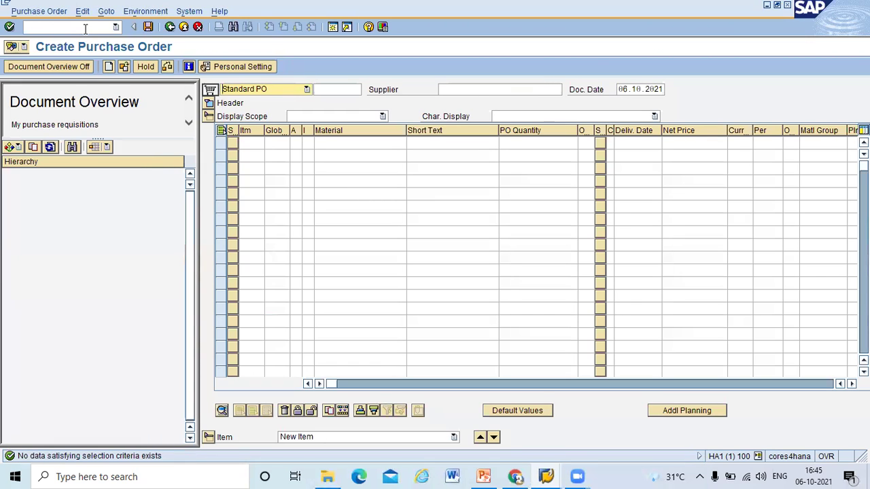
left_click(476, 89)
type("aa11")
key("Return")
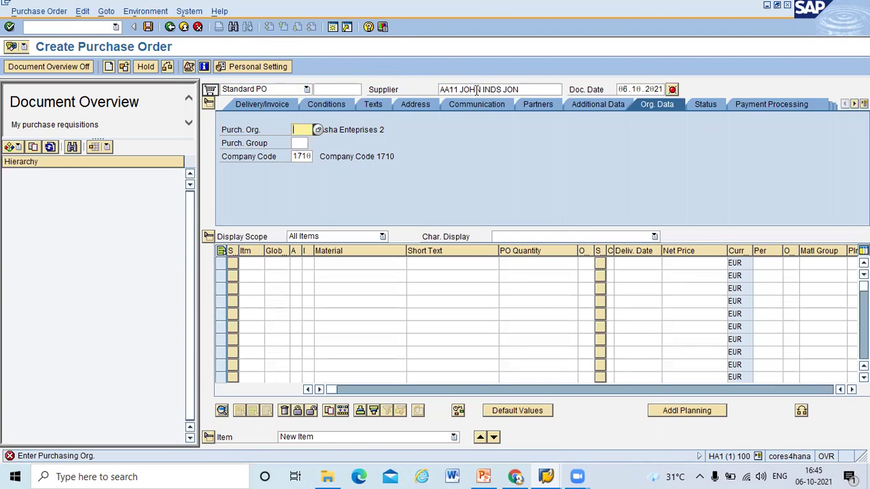
type("7777")
key("Return")
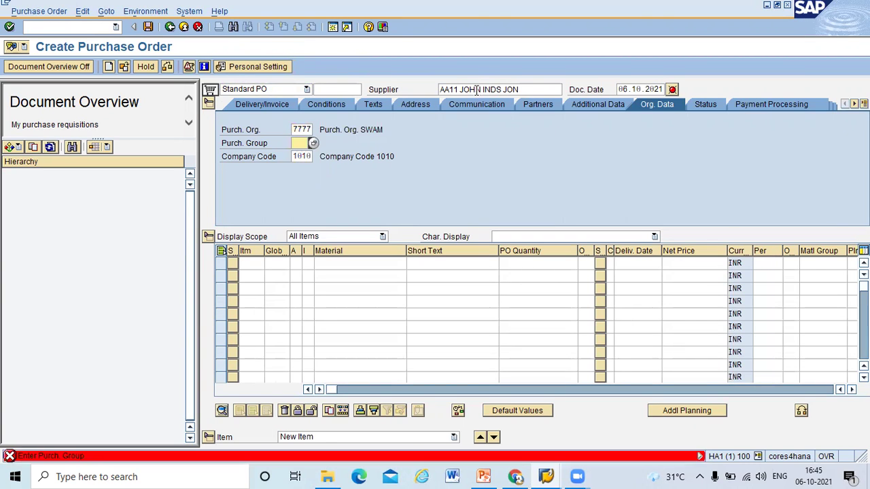
type("001")
key("Return")
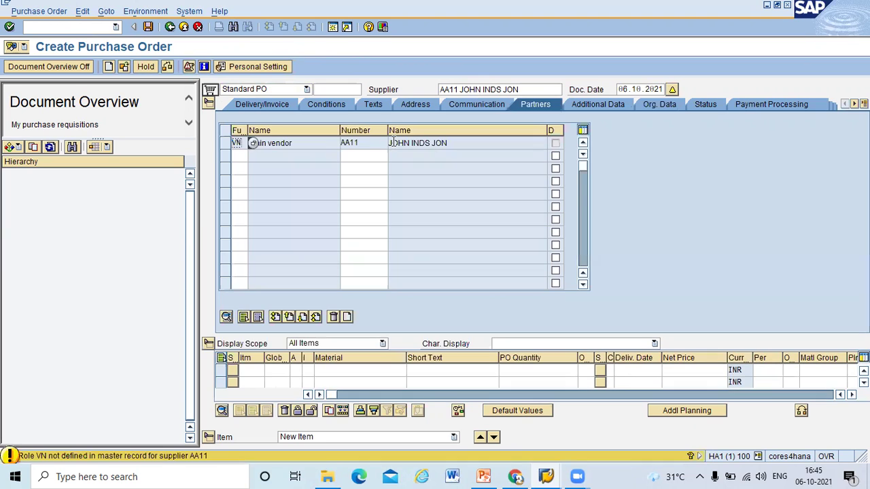
left_click(344, 371)
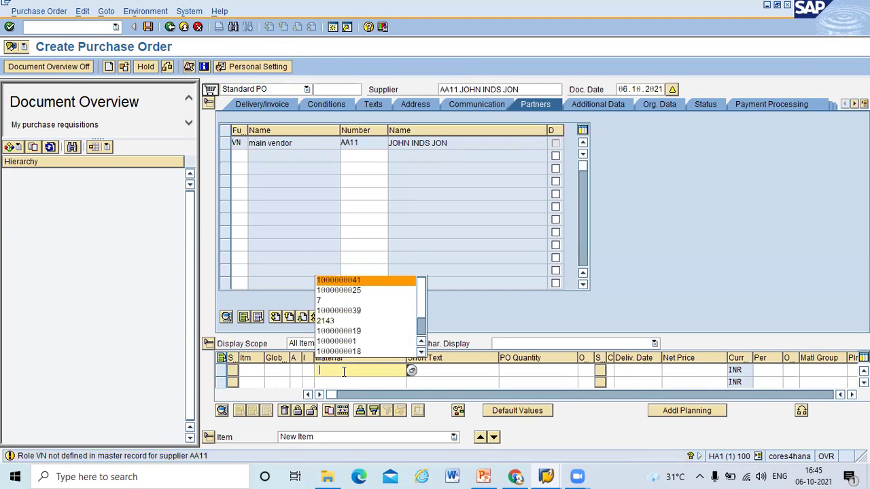
key("Return")
key("Return")
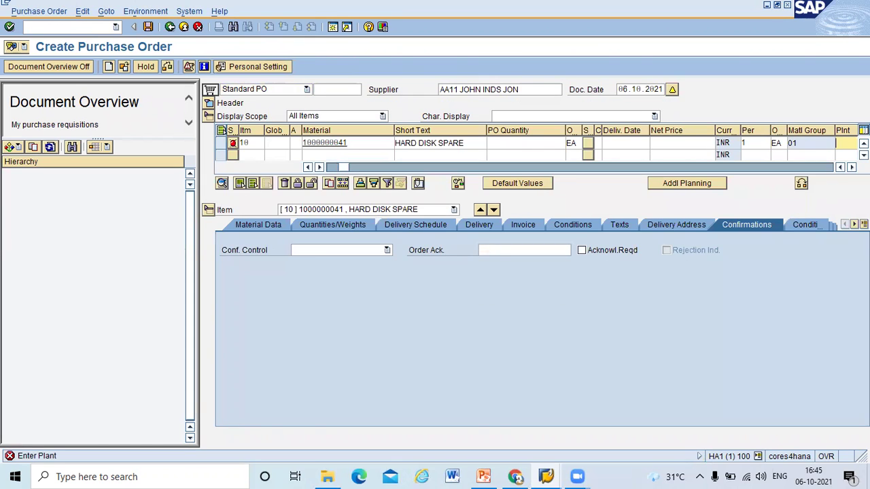
key("BackSpace")
key("Down")
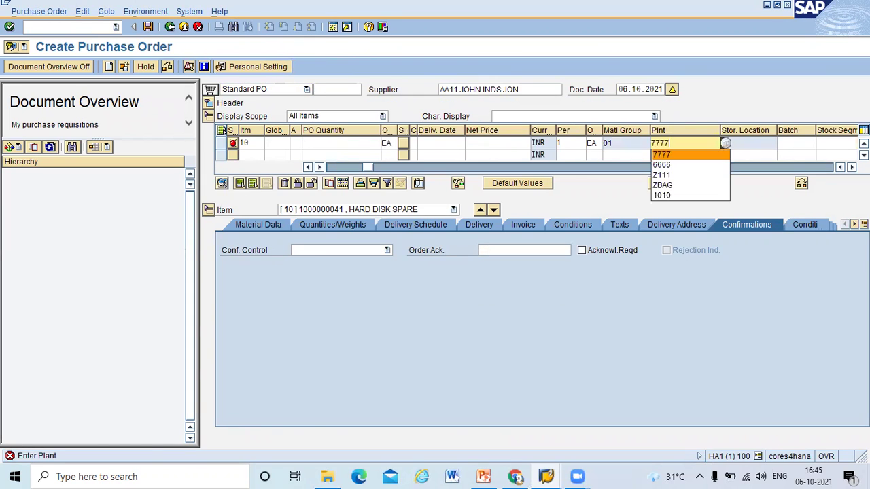
key("Return")
key("BackSpace")
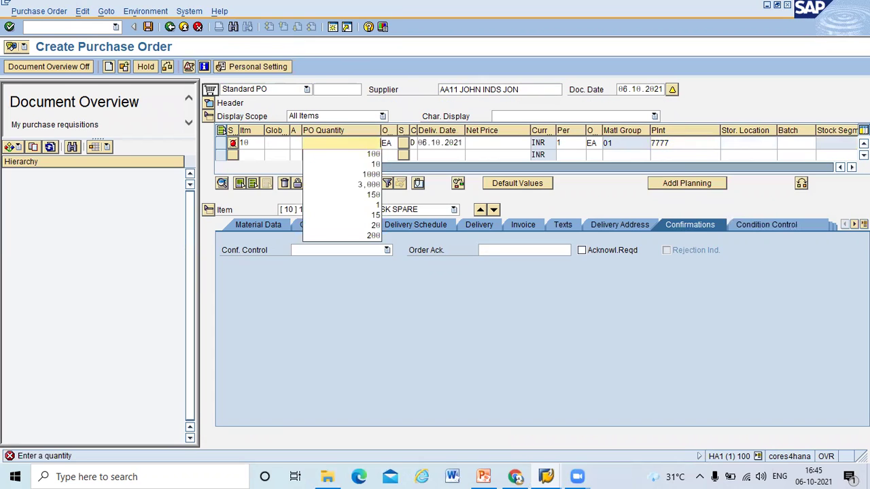
key("Down")
key("Down")
key("Return")
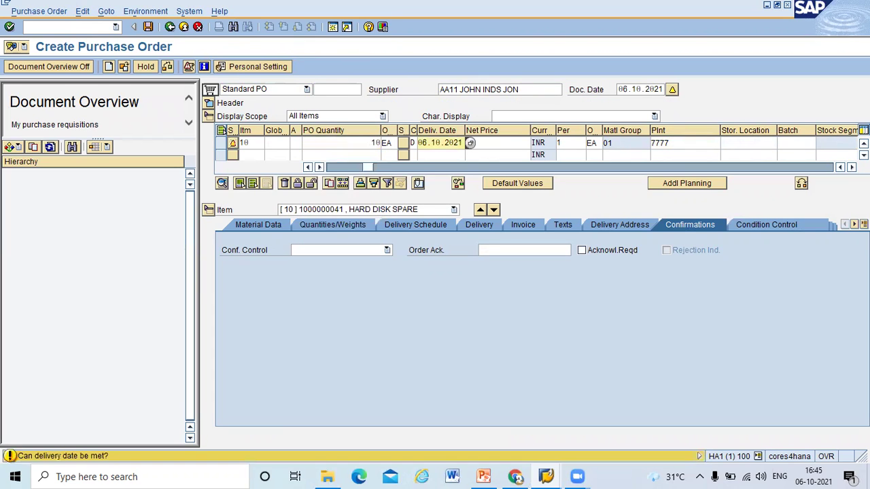
Set storage location 7777 and Inbound Delivery confirmation control, then save the order
left_click(728, 143)
left_click(730, 151)
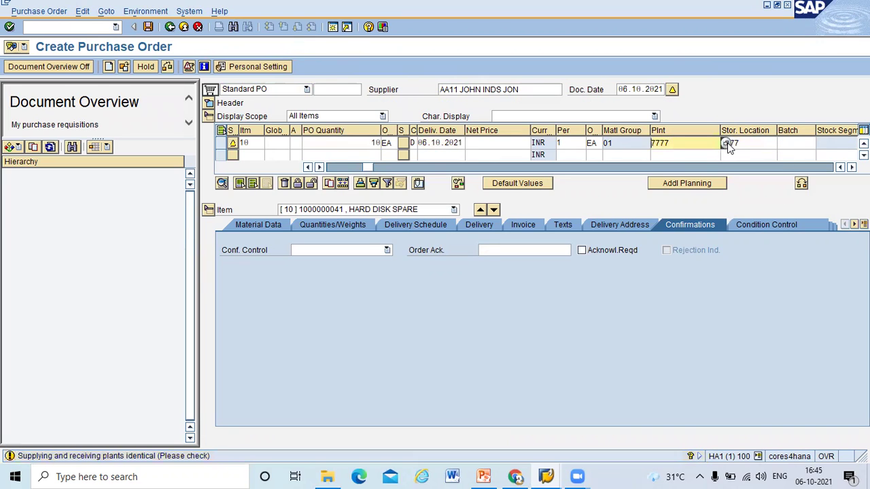
left_click(353, 250)
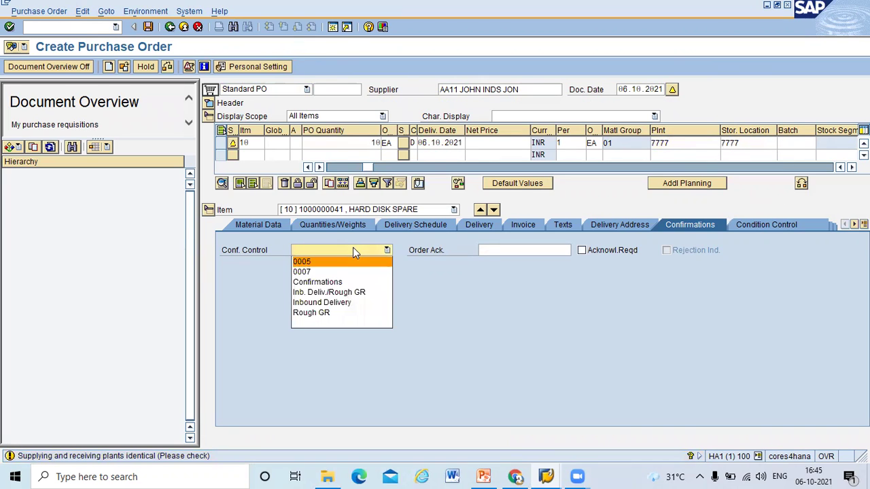
left_click(342, 302)
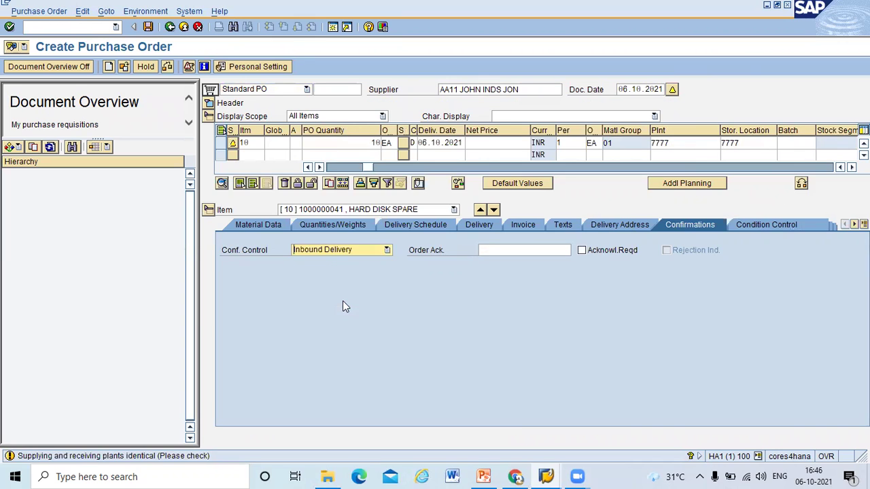
key("Return")
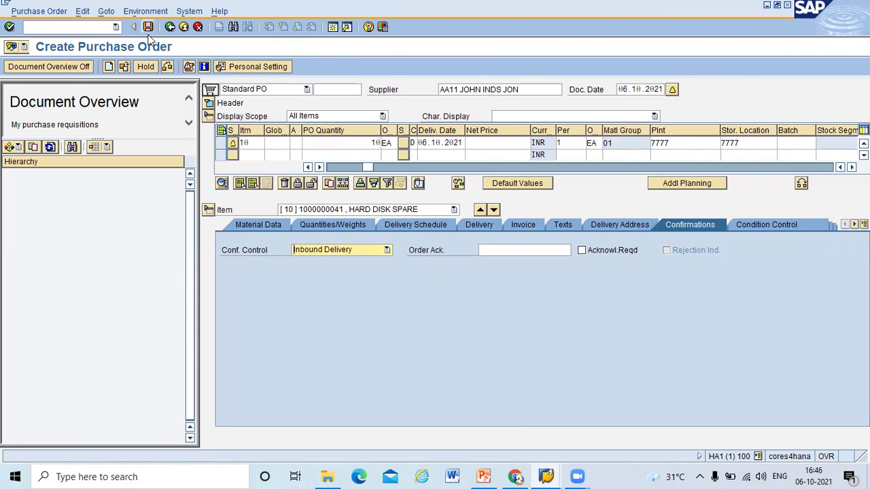
left_click(148, 27)
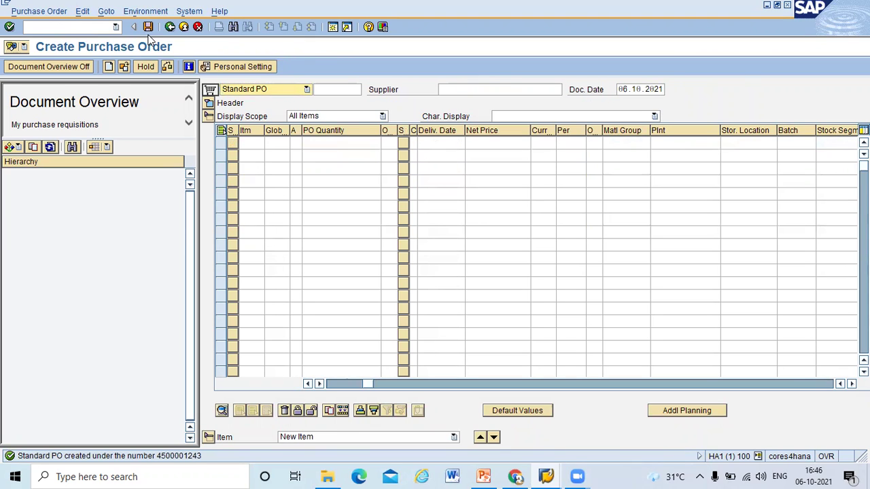
left_click(182, 29)
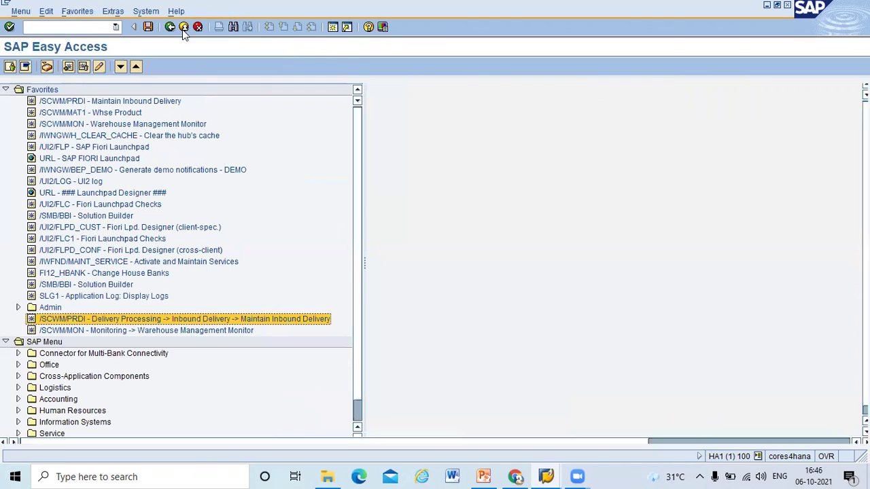
type("VL31N")
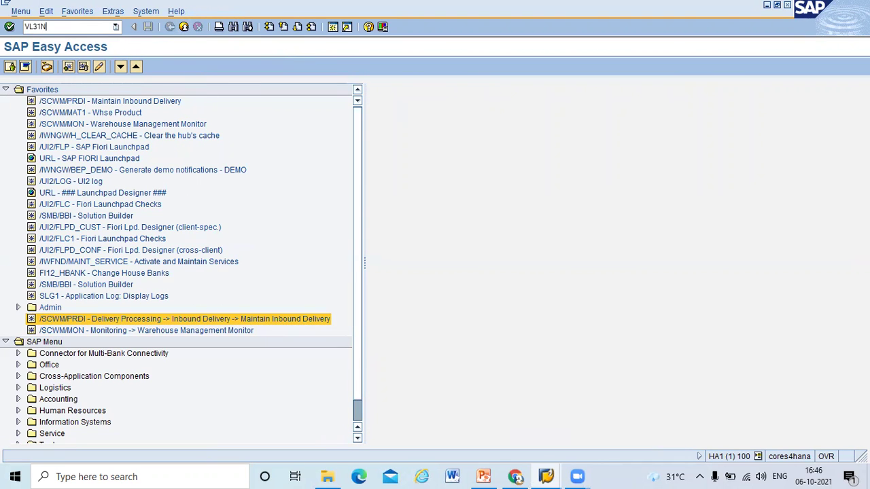
key("Return")
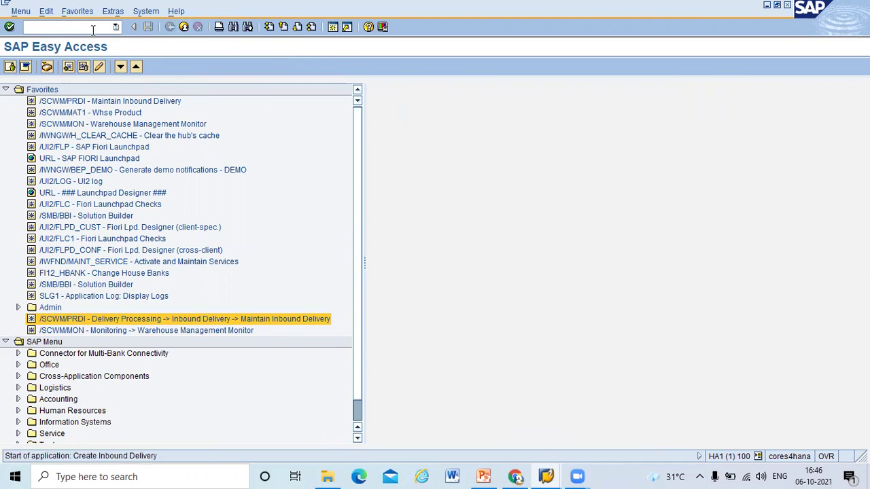
key("Return")
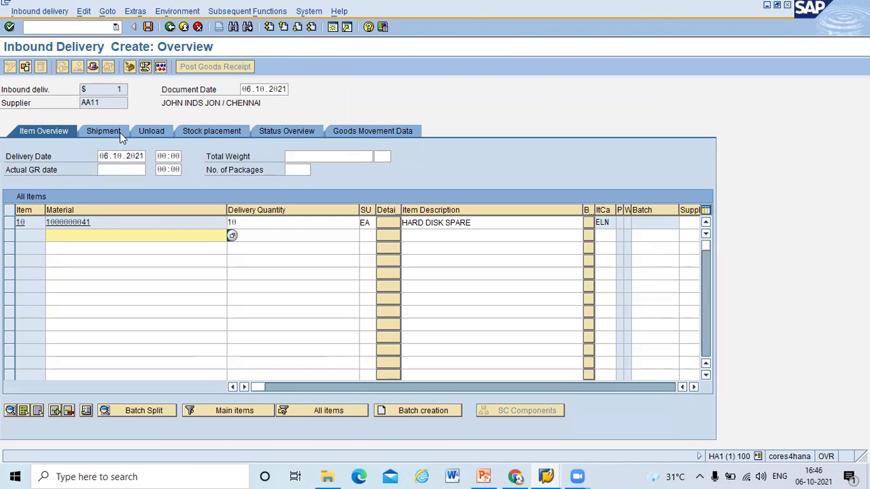
left_click_drag(145, 220, 42, 219)
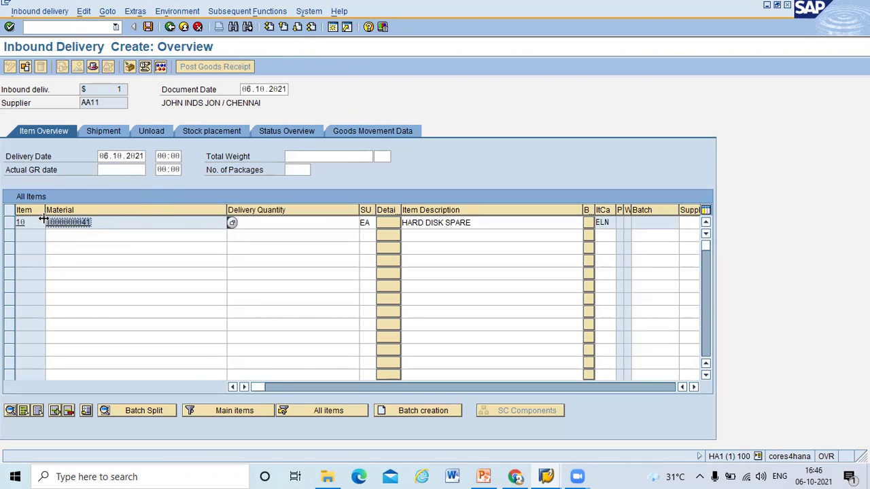
left_click(10, 225)
left_click(129, 68)
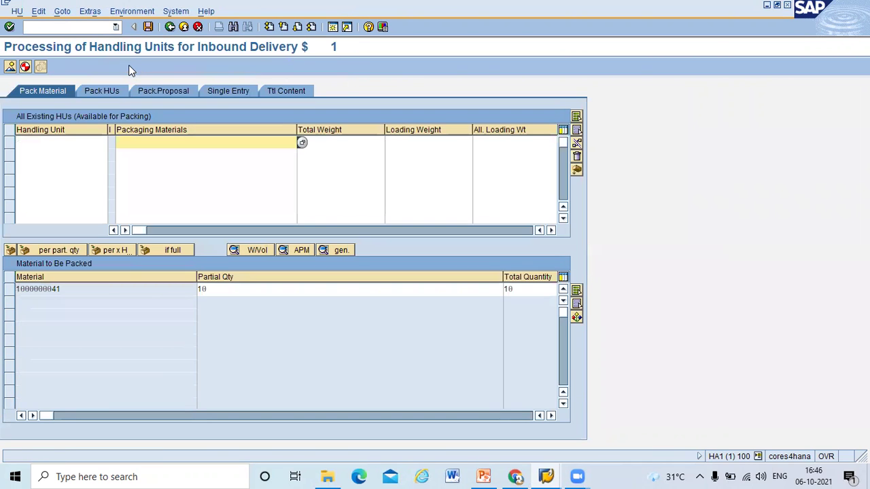
key("Down")
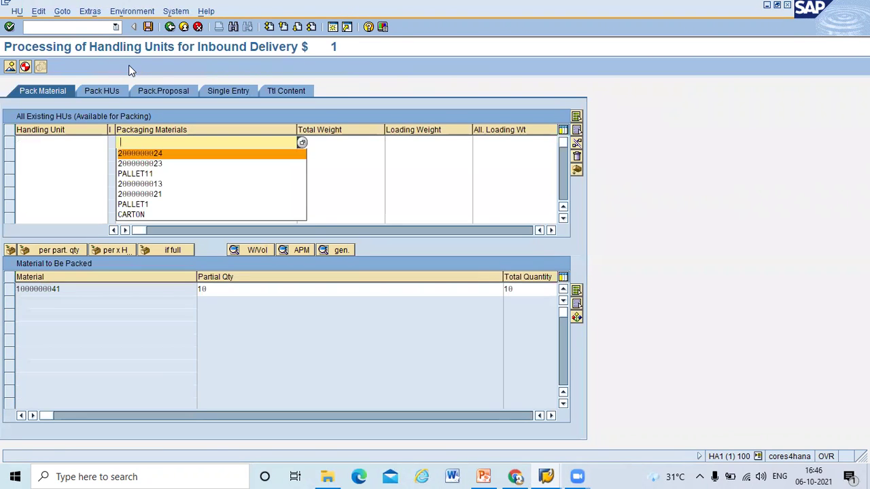
key("Return")
key("Return")
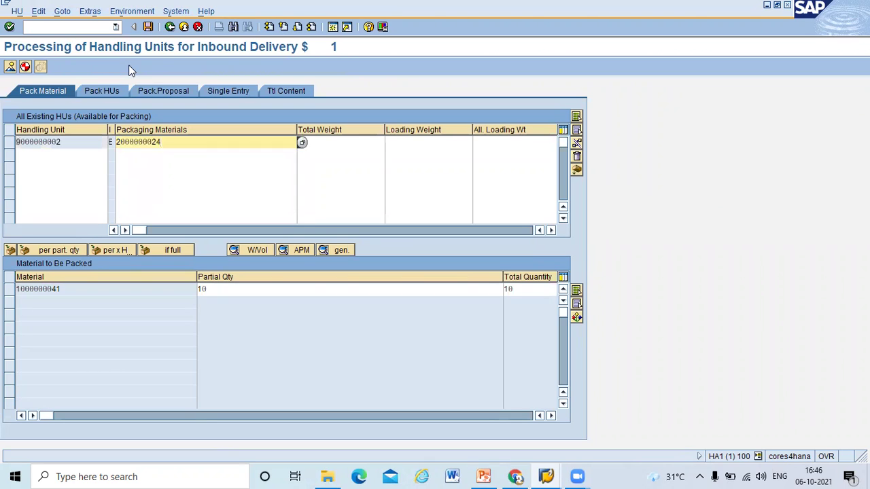
left_click_drag(86, 141, 12, 144)
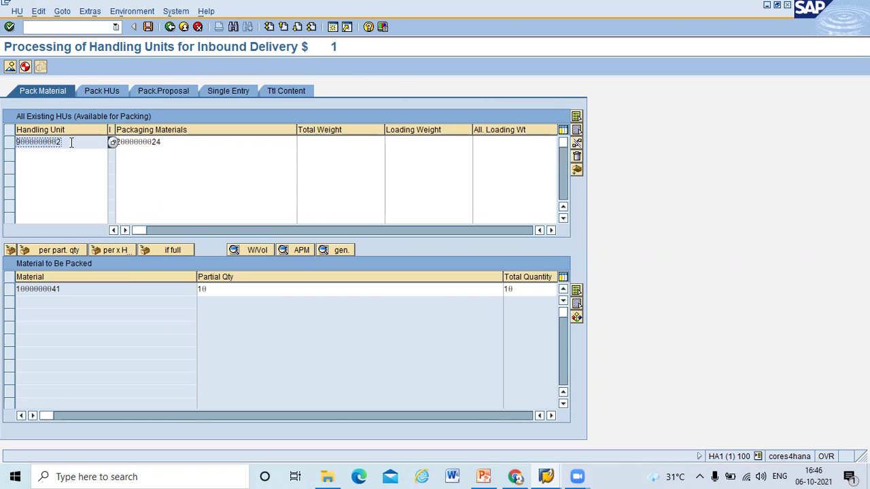
left_click(9, 142)
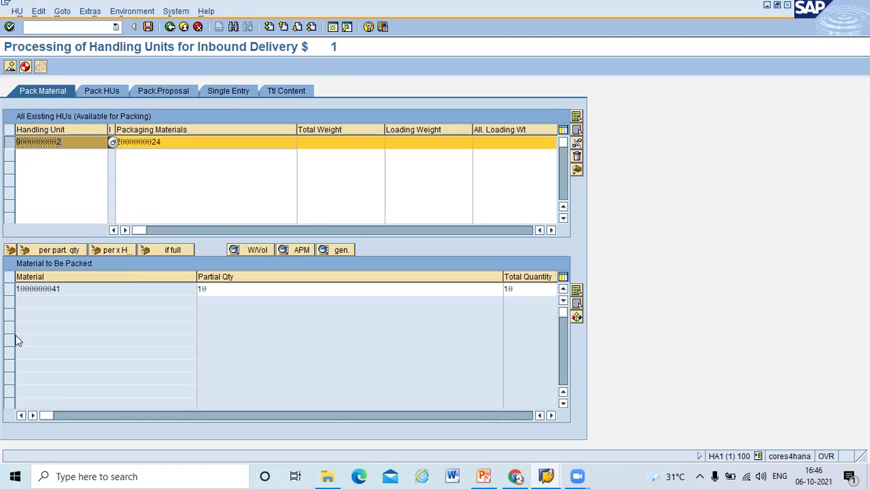
left_click(9, 291)
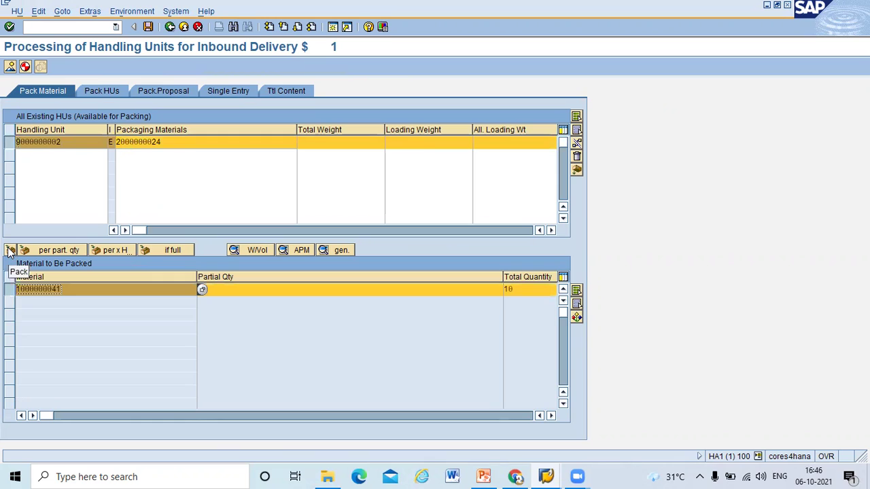
left_click(10, 250)
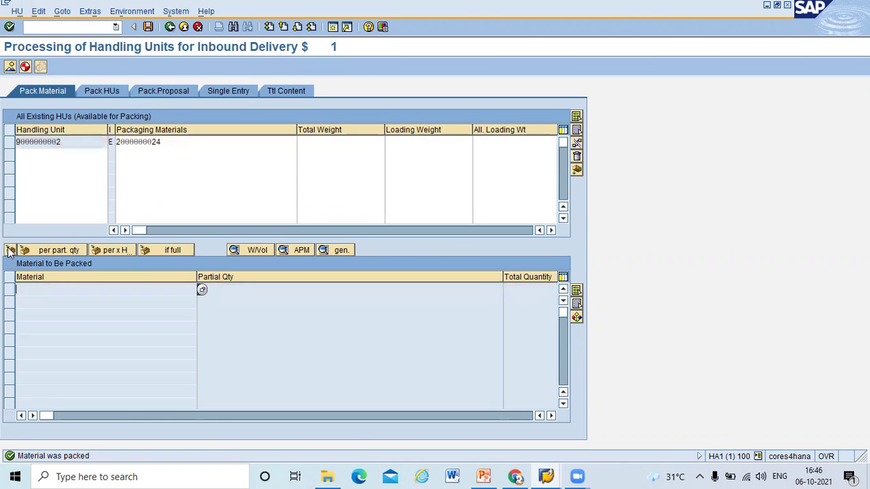
left_click(148, 29)
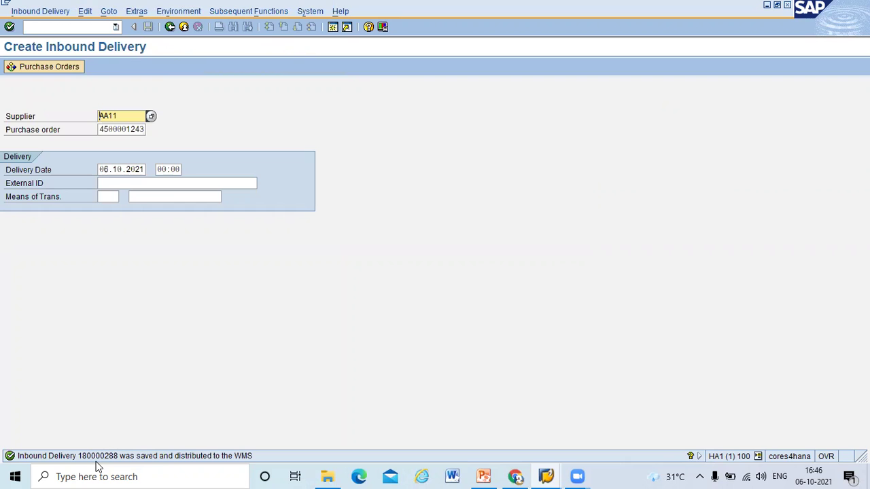
Run /N/SCWM/PRDI and search for inbound delivery 180000288
left_click(189, 32)
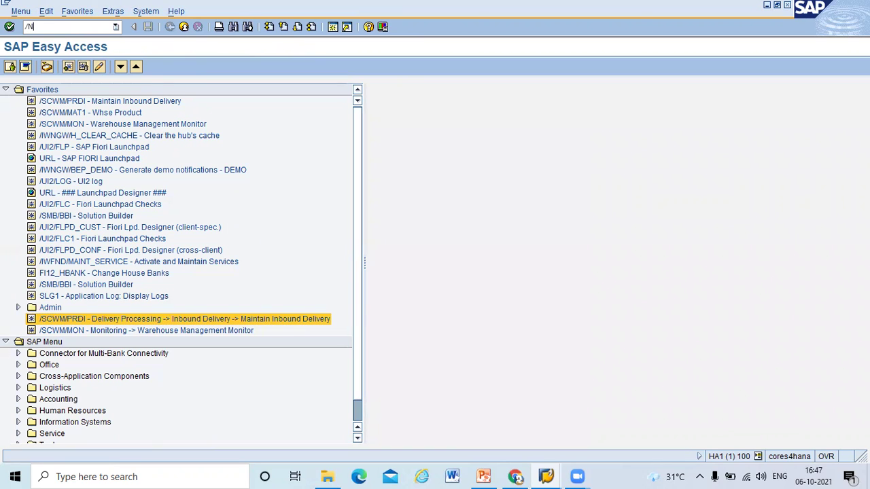
type("/N/SCWM/PRDI")
key("Return")
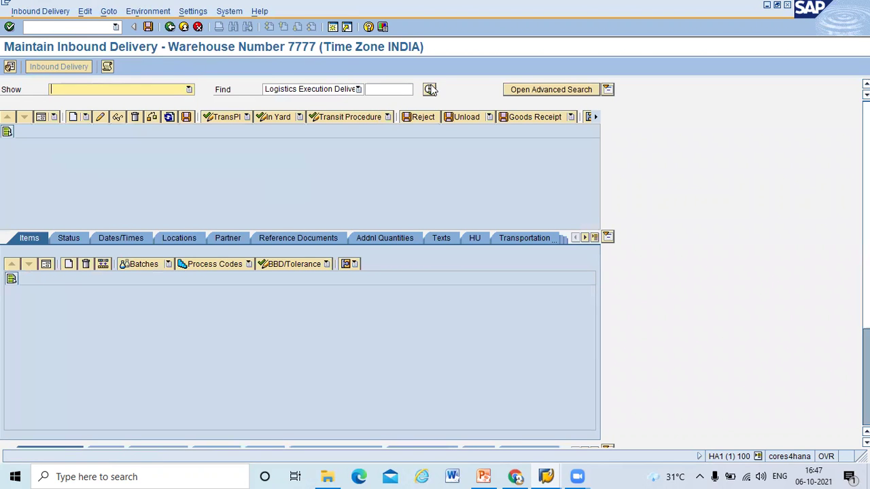
left_click(348, 94)
left_click(348, 93)
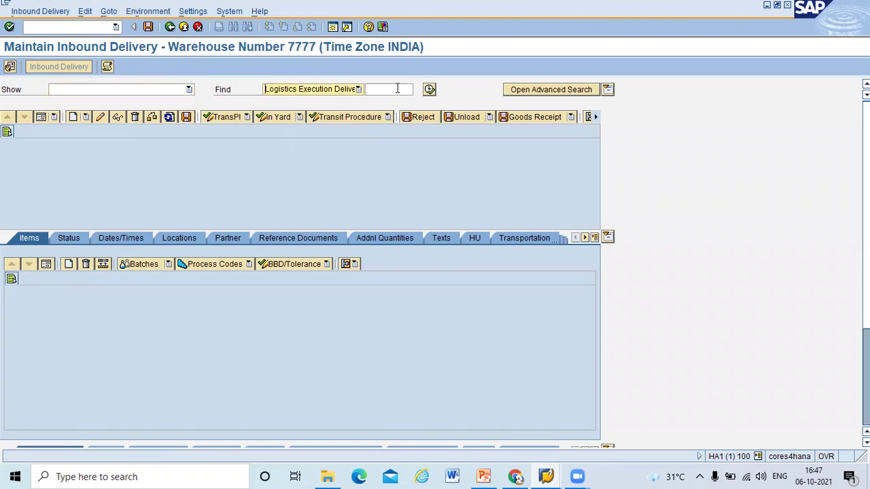
left_click(399, 88)
type("180000288")
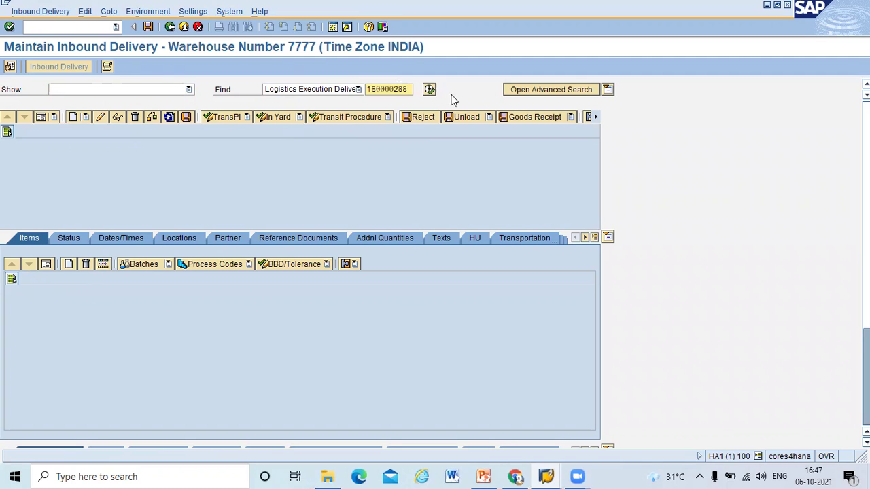
left_click(430, 89)
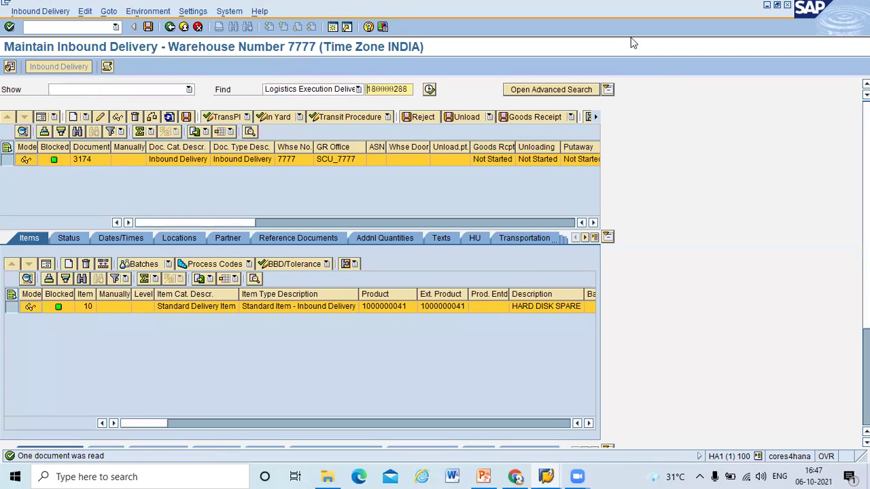
Mark document 3174 as unloaded and post its goods receipt
left_click(468, 117)
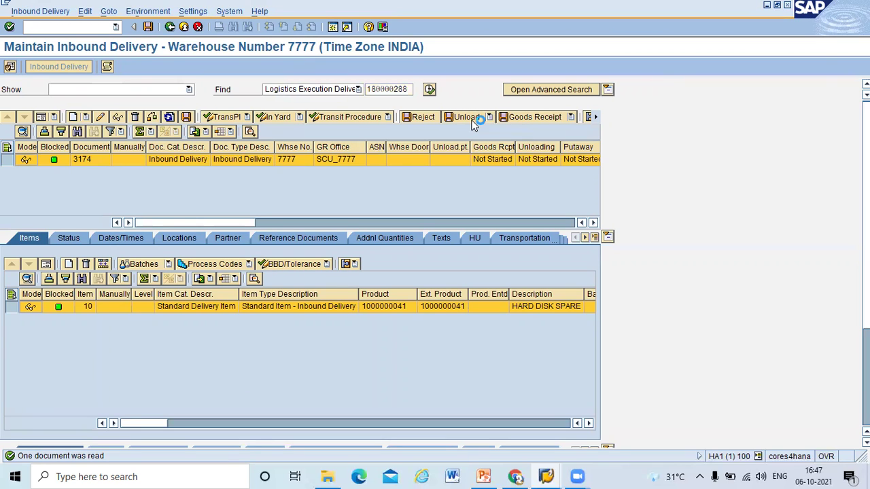
left_click(520, 117)
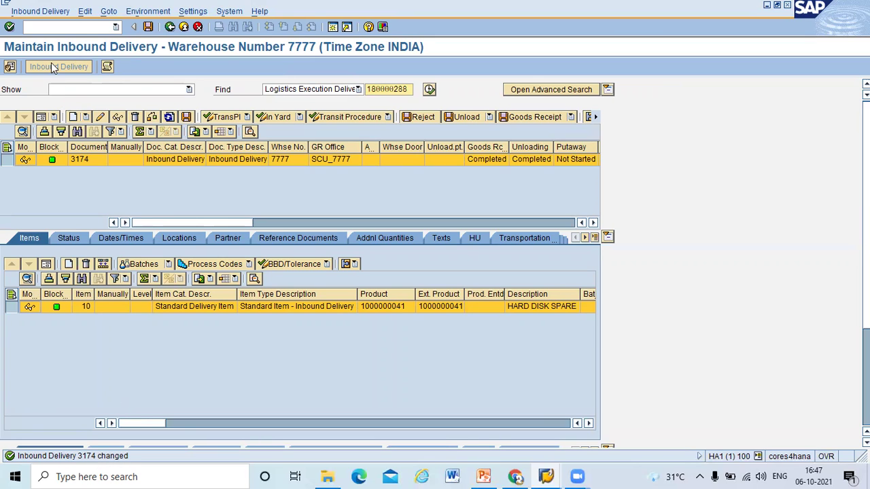
left_click(46, 14)
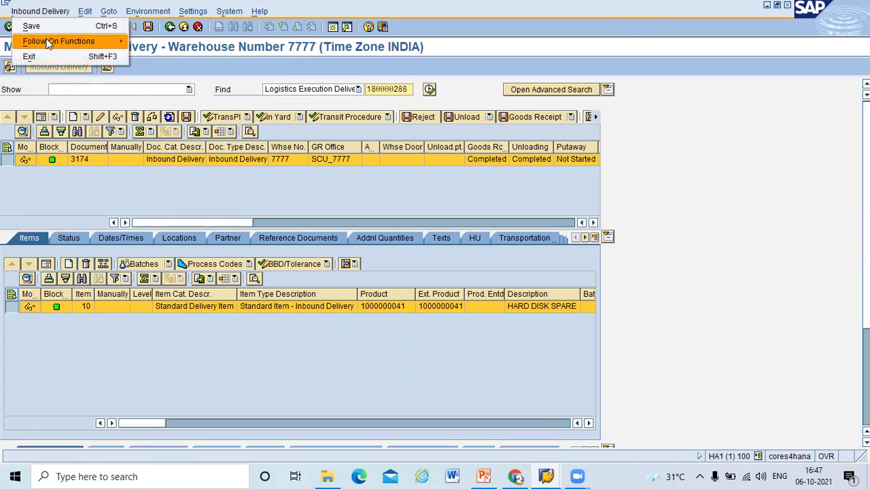
Create a putaway warehouse task for delivery 3174 and show its details as a form
mouse_move(47, 45)
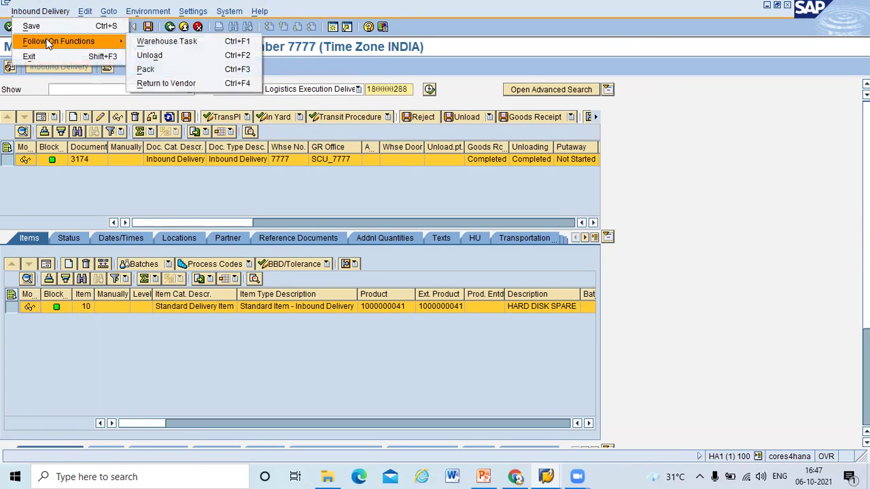
left_click(179, 40)
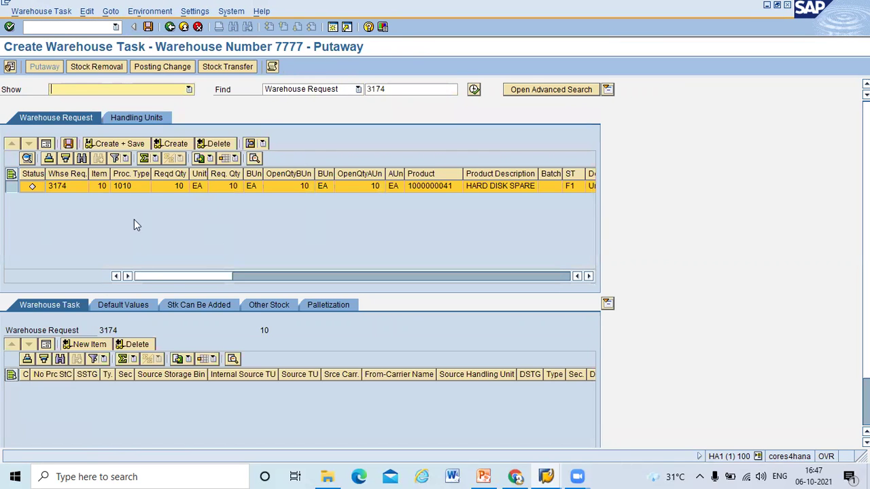
left_click(175, 144)
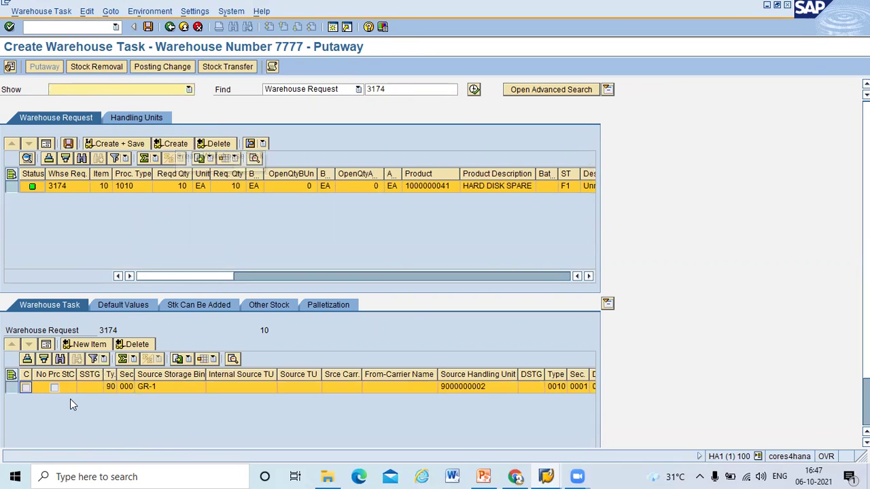
left_click(46, 344)
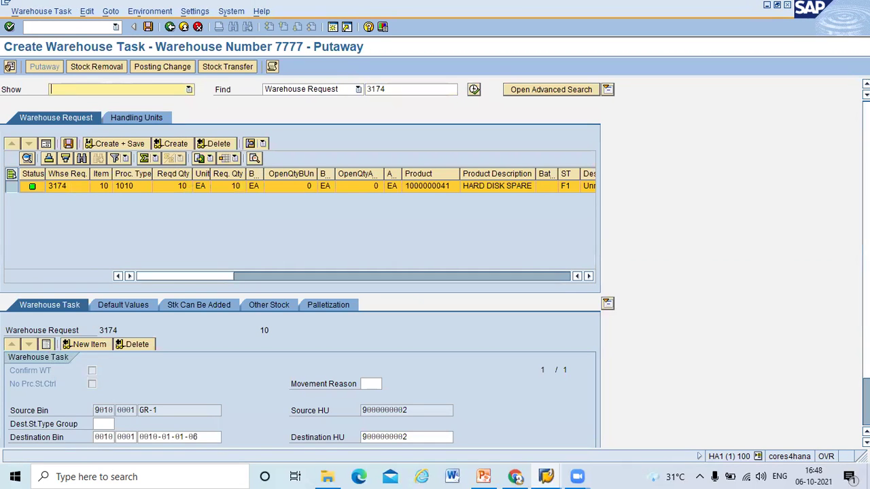
scroll(432, 364, "down", 3)
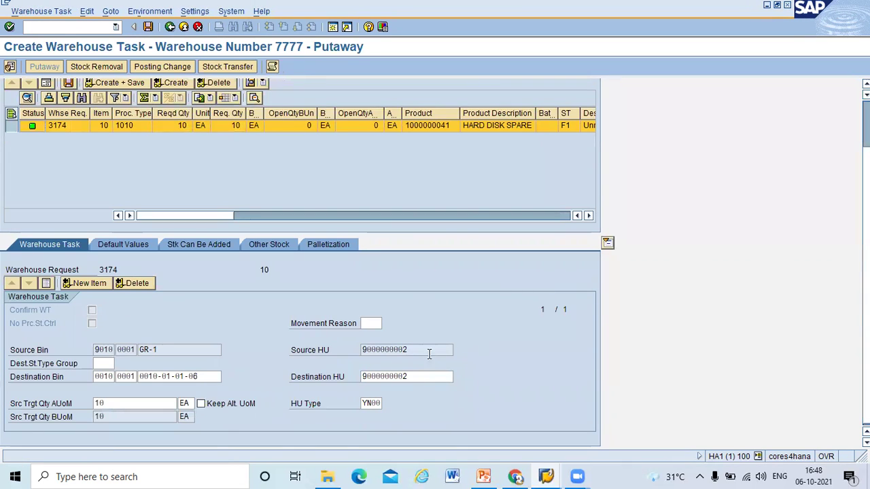
double_click(425, 348)
left_click(418, 378)
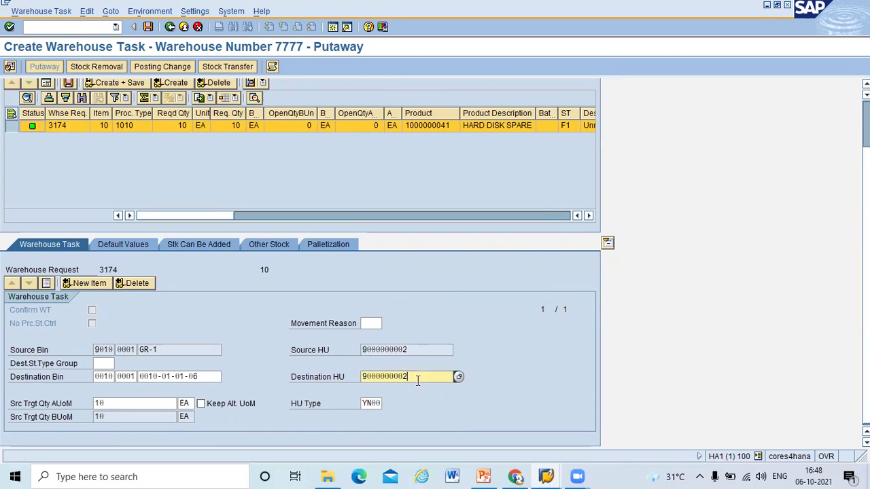
key("Return")
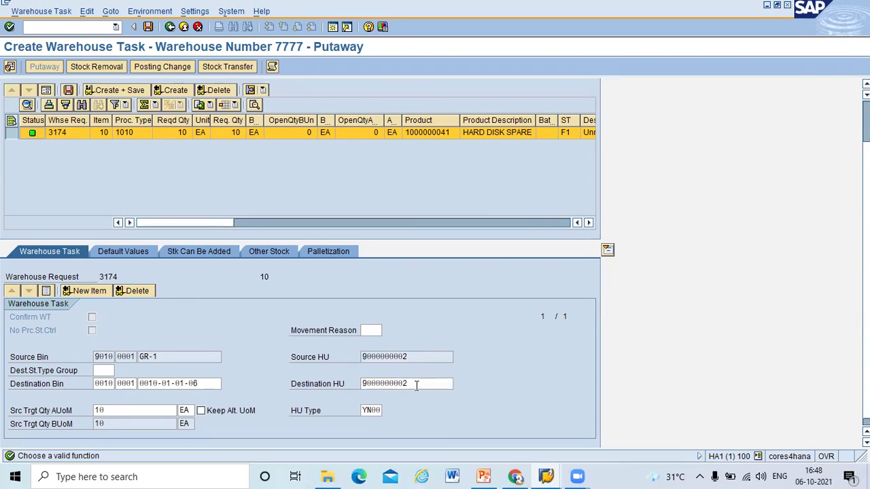
double_click(416, 384)
left_click_drag(204, 385, 138, 383)
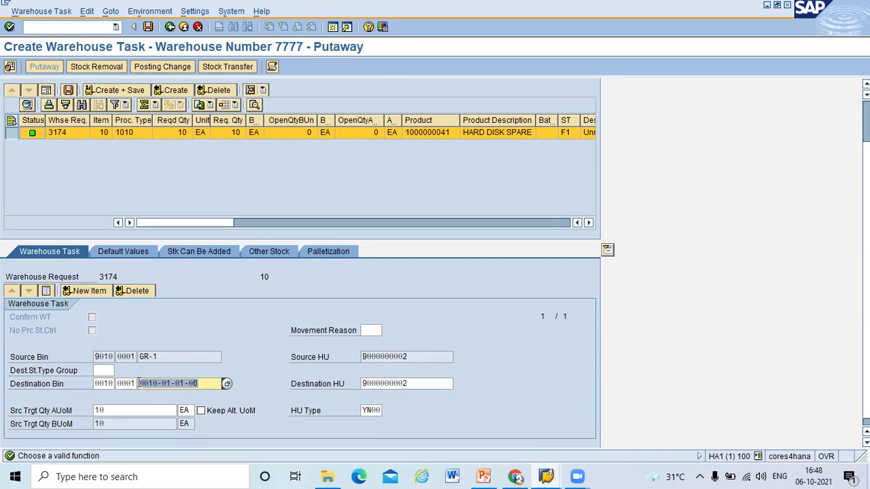
left_click(212, 384)
left_click(148, 410)
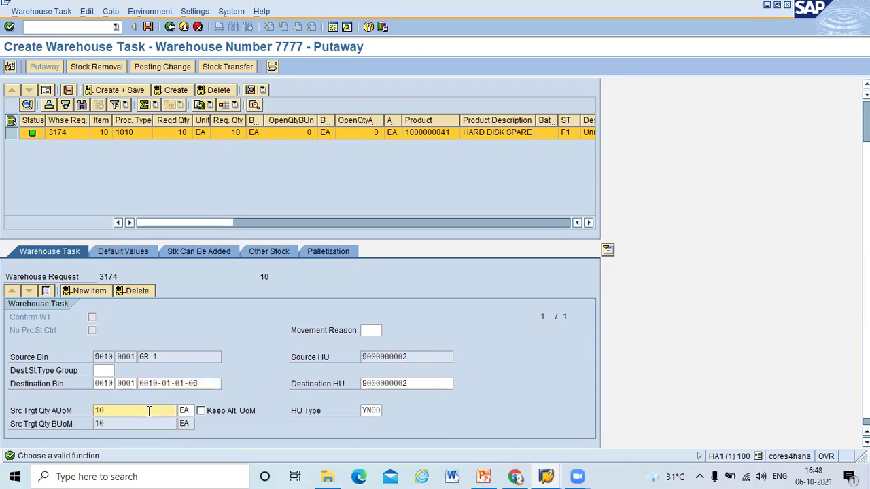
double_click(412, 385)
left_click_drag(211, 382, 140, 384)
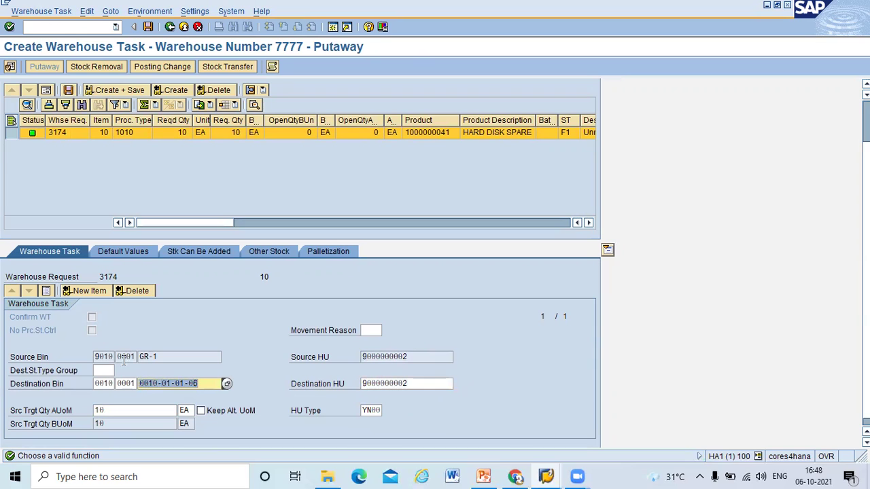
left_click(120, 92)
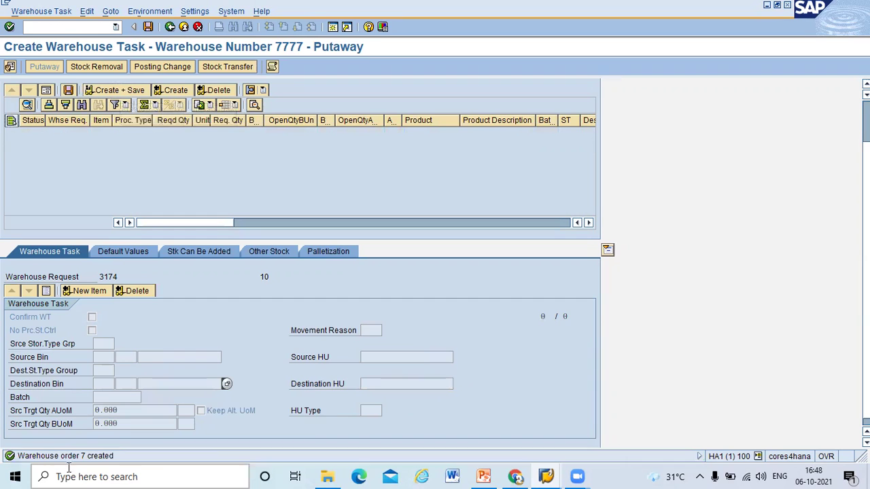
Confirm and save warehouse task 21 of warehouse order 7, then exit
left_click(55, 12)
left_click(58, 53)
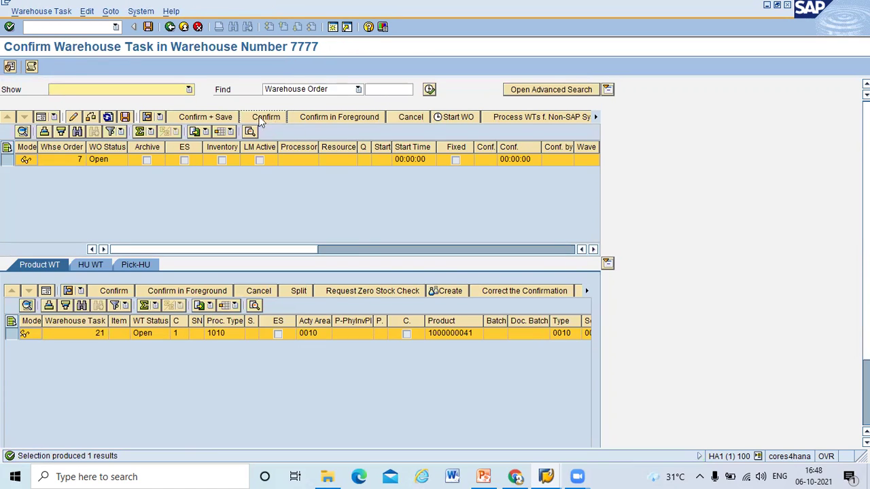
left_click(216, 119)
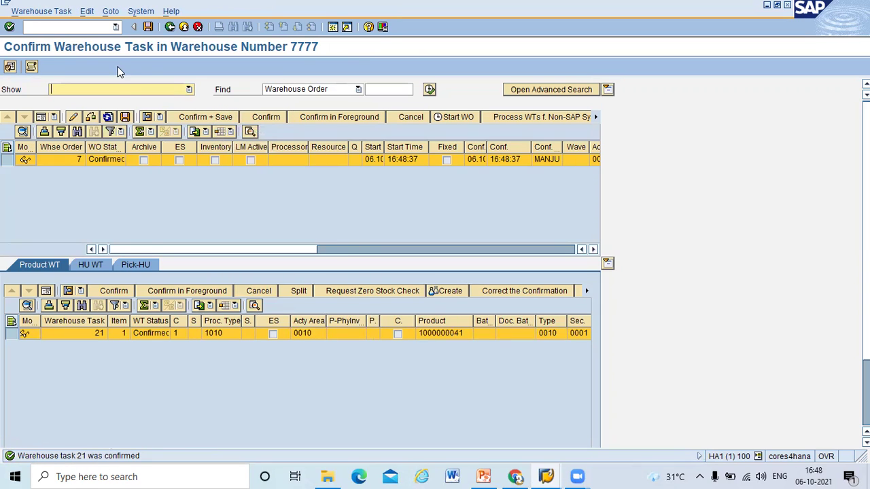
left_click(183, 27)
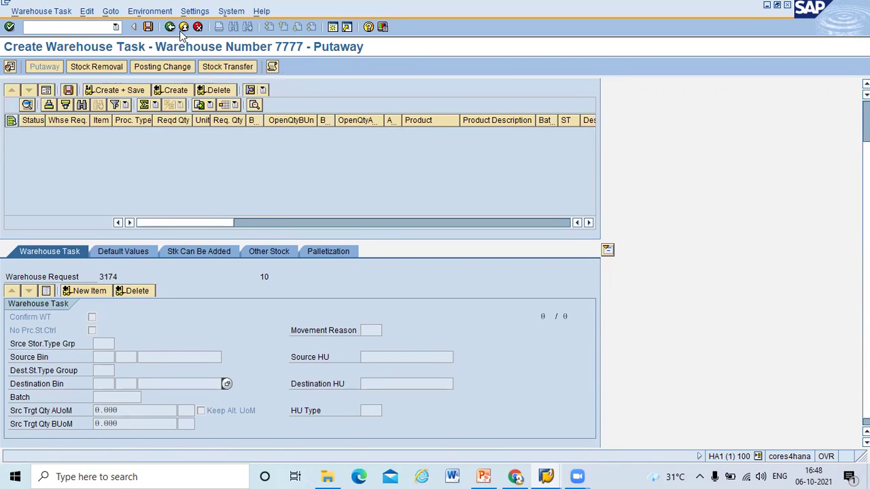
Return to Maintain Inbound Delivery and launch monitor SAP for warehouse 7777 via Environment > Monitor
left_click(183, 27)
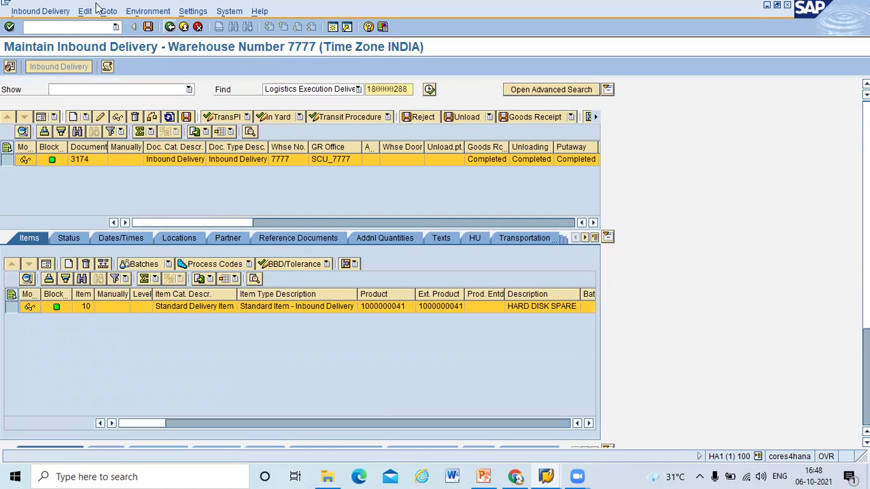
left_click(150, 13)
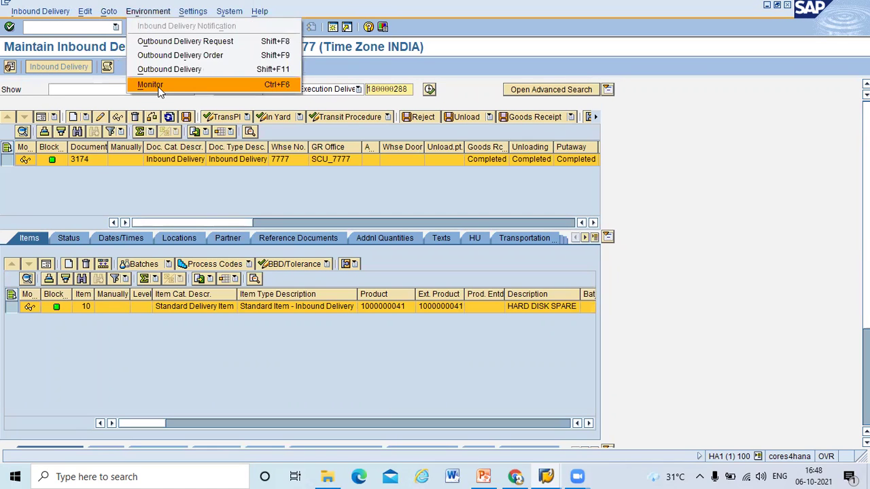
left_click(150, 84)
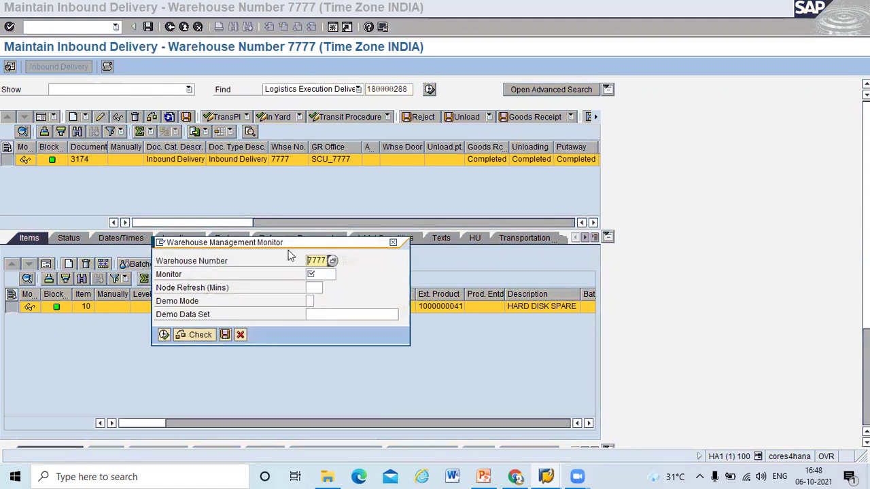
left_click(315, 274)
left_click(314, 284)
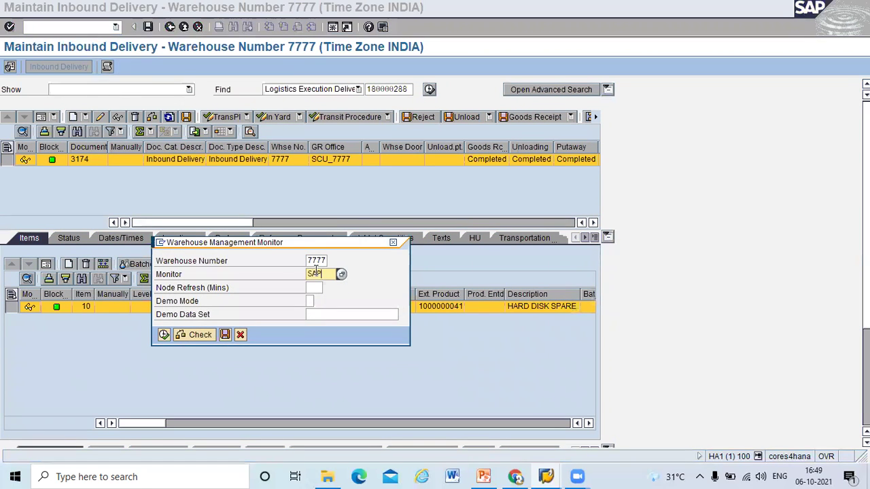
left_click(163, 334)
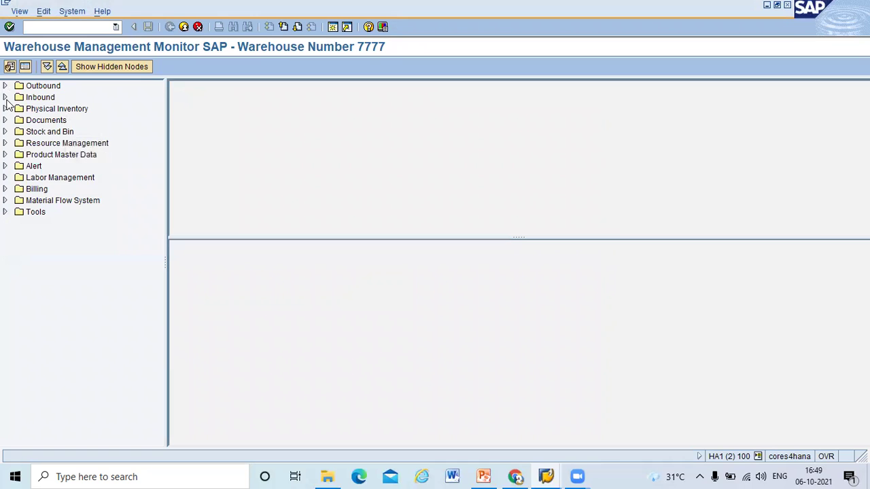
Search the monitor's Inbound > Documents > Inbound Delivery node for delivery 3174
left_click(5, 97)
left_click(17, 110)
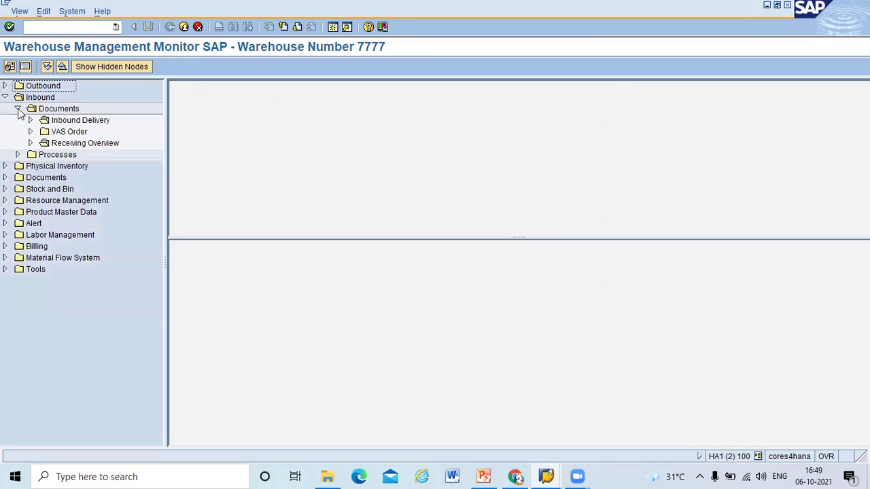
double_click(55, 122)
type("3174")
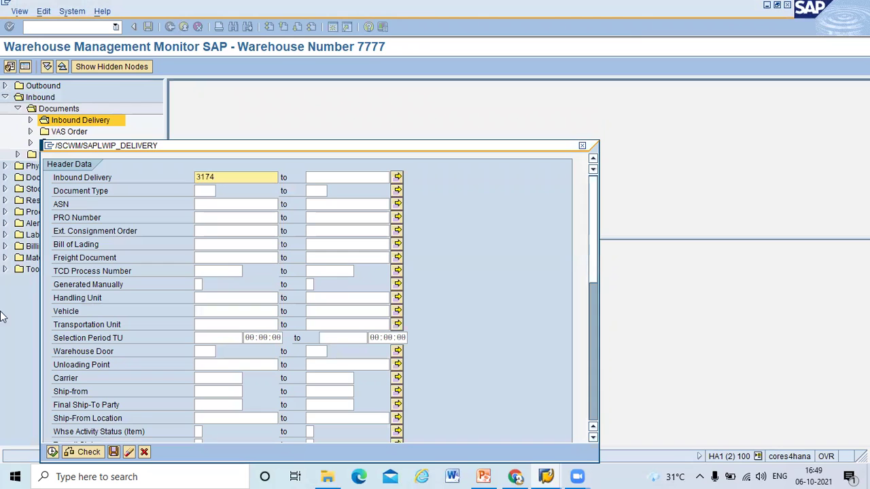
left_click(52, 451)
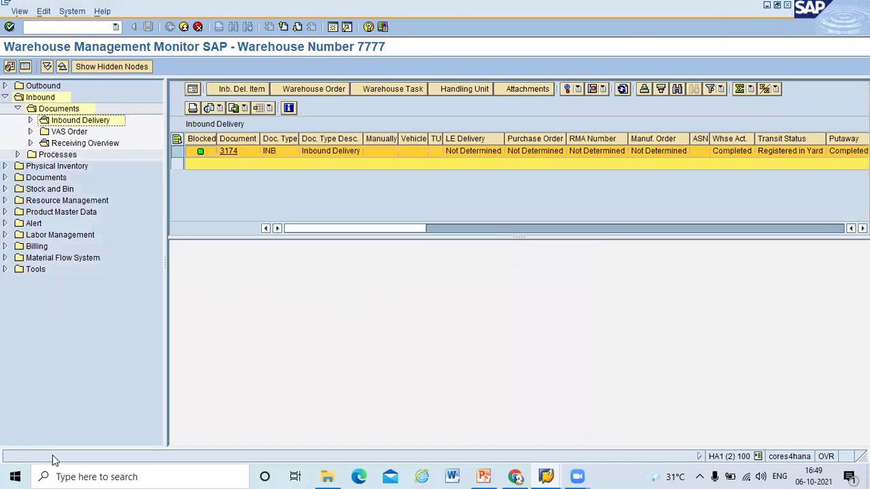
Display warehouse order 7 of delivery 3174 in detail, showing status C
left_click(327, 89)
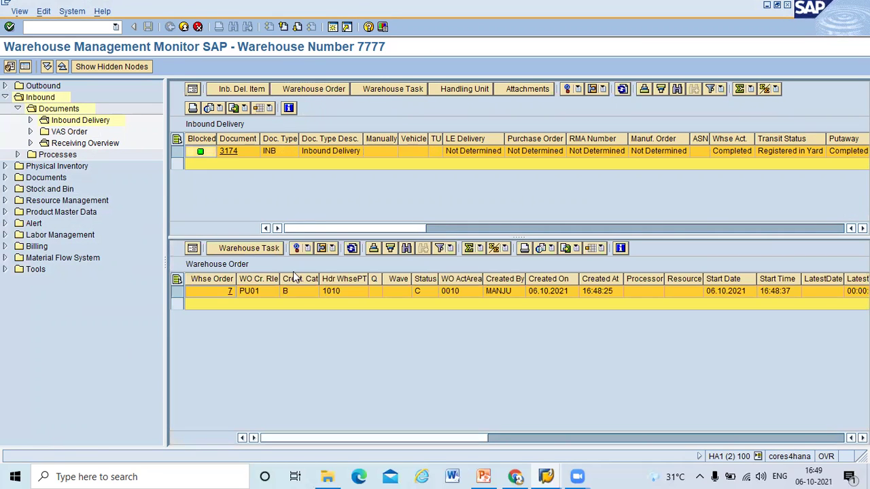
left_click(192, 248)
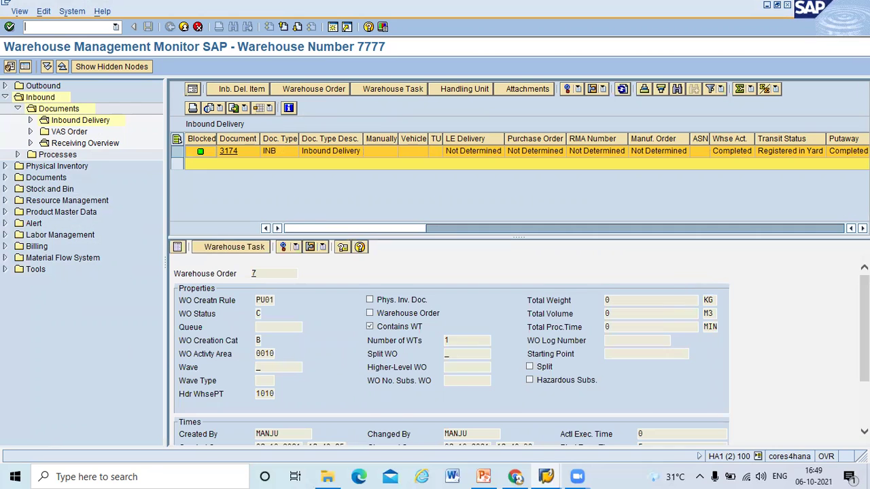
scroll(448, 340, "down", 3)
scroll(449, 346, "up", 3)
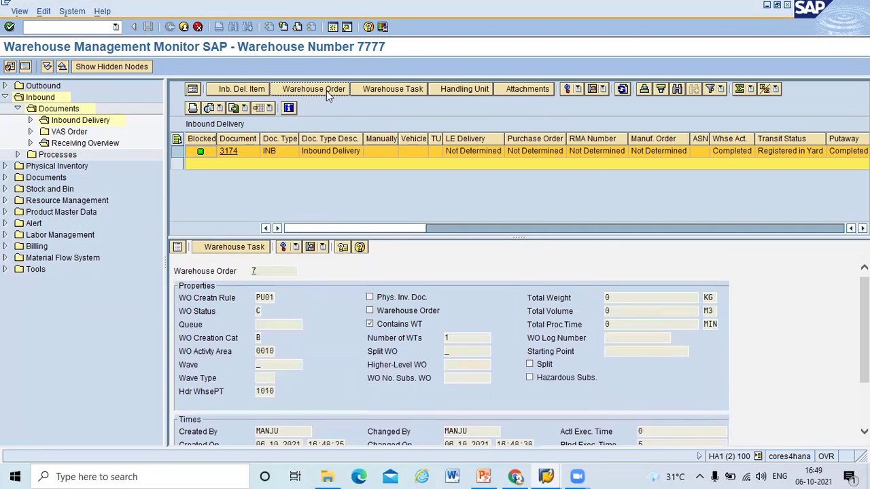
left_click(365, 89)
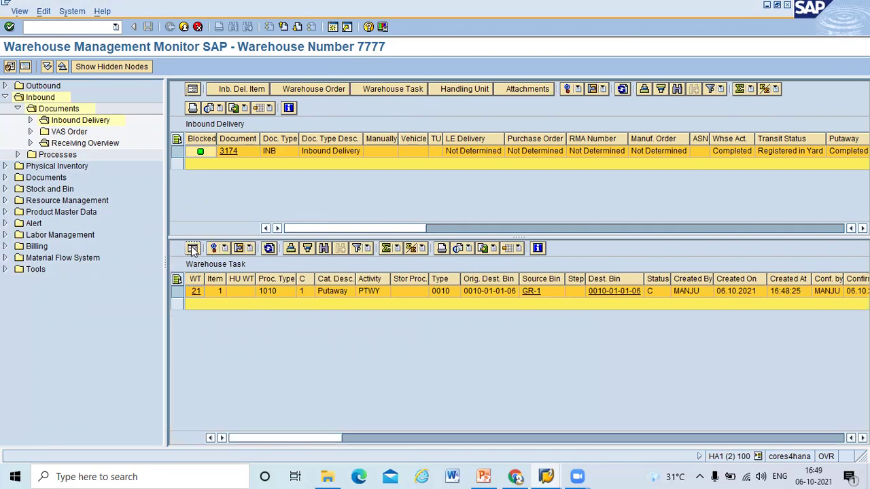
left_click(193, 248)
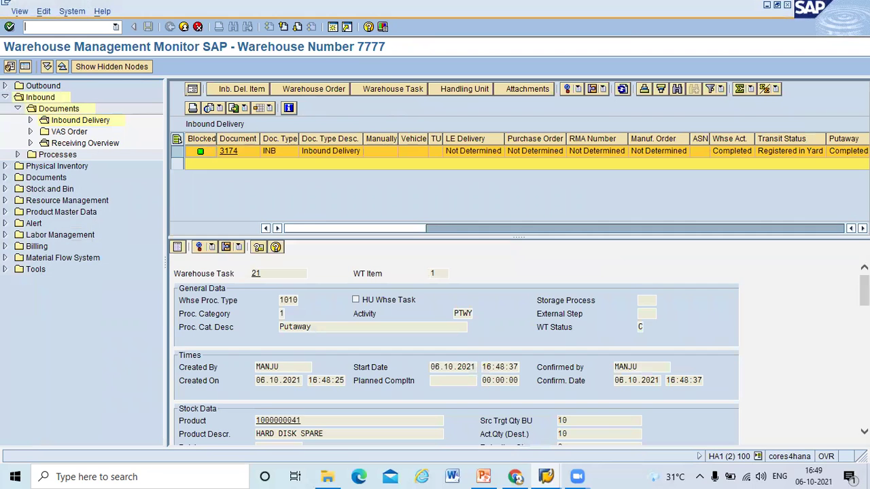
scroll(455, 350, "down", 10)
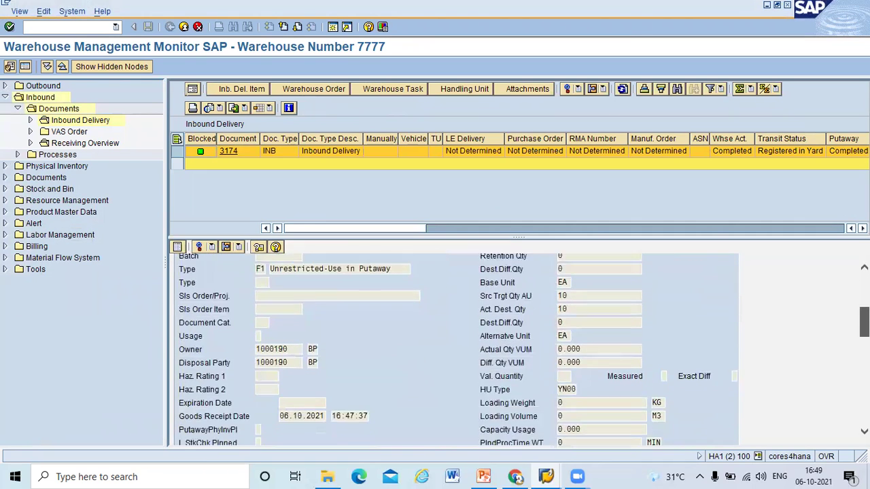
scroll(268, 443, "down", 10)
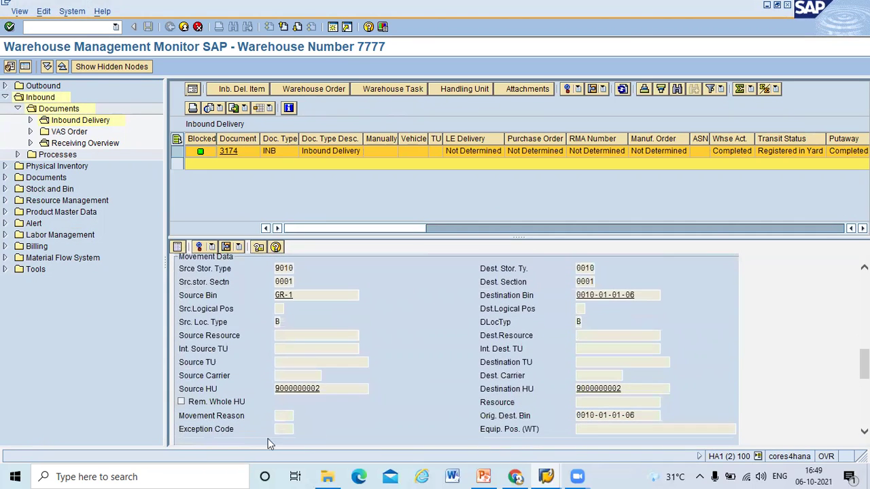